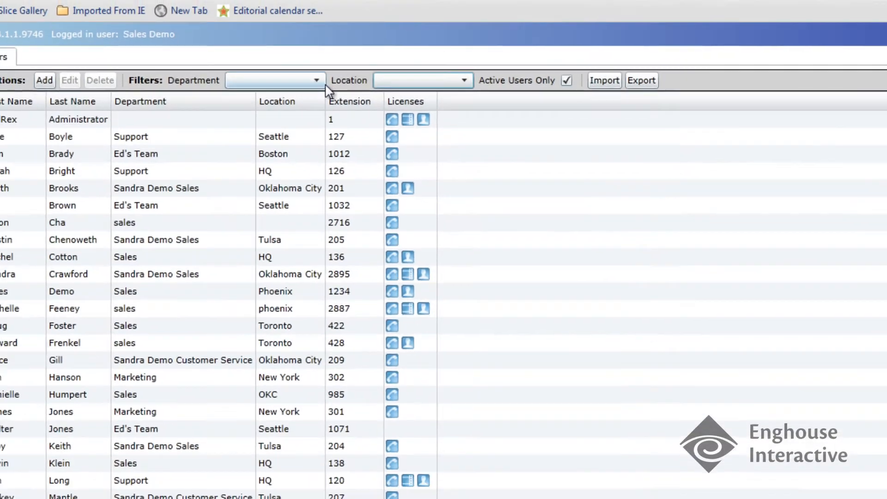
# Look through the Department and Location filter options, then start a new user
pyautogui.click(326, 81)
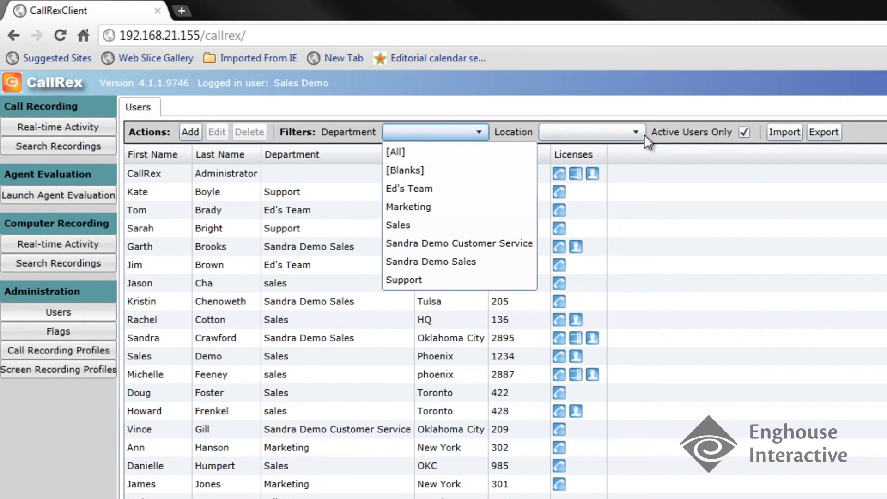
pyautogui.click(638, 131)
pyautogui.click(639, 132)
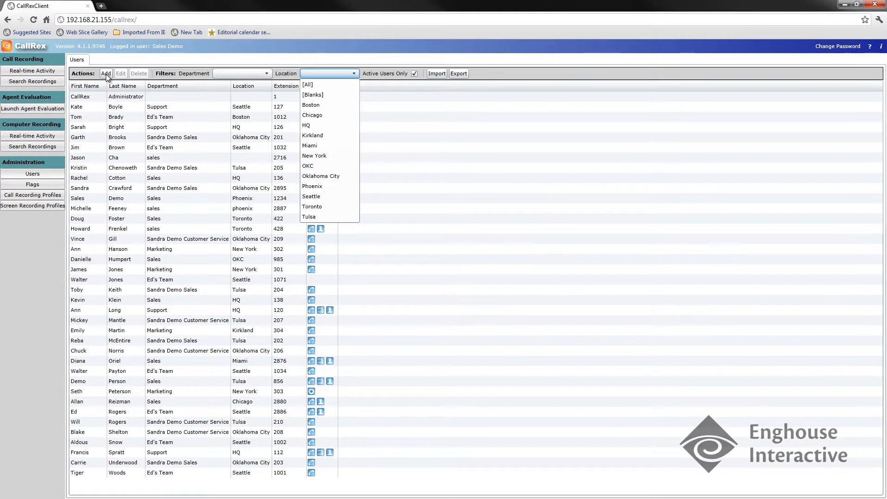
pyautogui.click(190, 132)
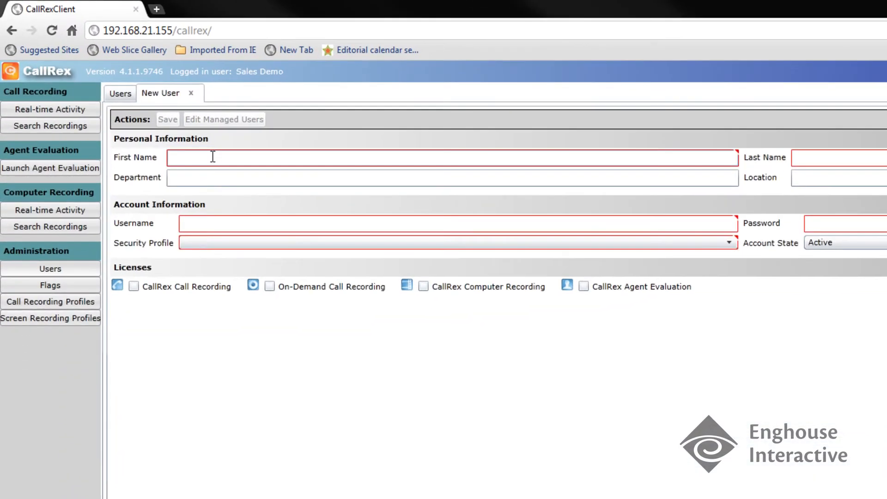
# Enter the user's first and last name, with department Marketing and location Seattle
pyautogui.click(212, 156)
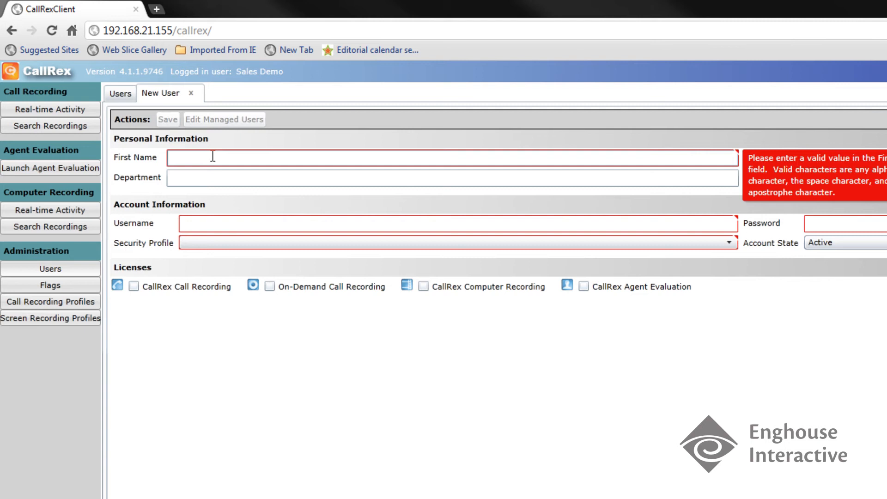
pyautogui.press('Tab')
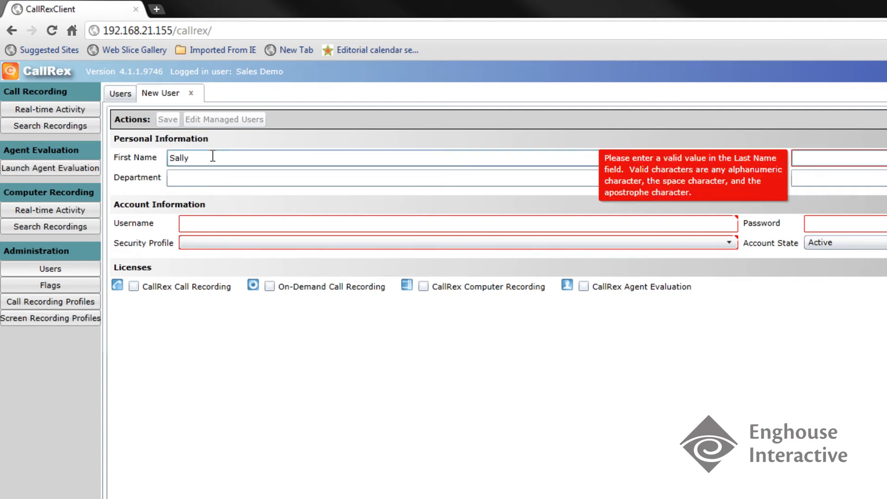
pyautogui.press('Tab')
pyautogui.write('Marketing')
pyautogui.press('Tab')
pyautogui.write('Seattle')
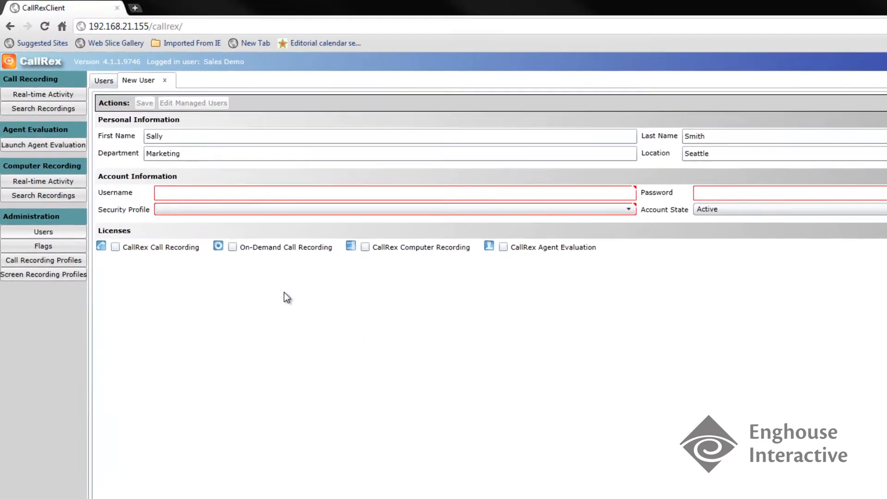
# Enter the new user's username and account password
pyautogui.click(203, 203)
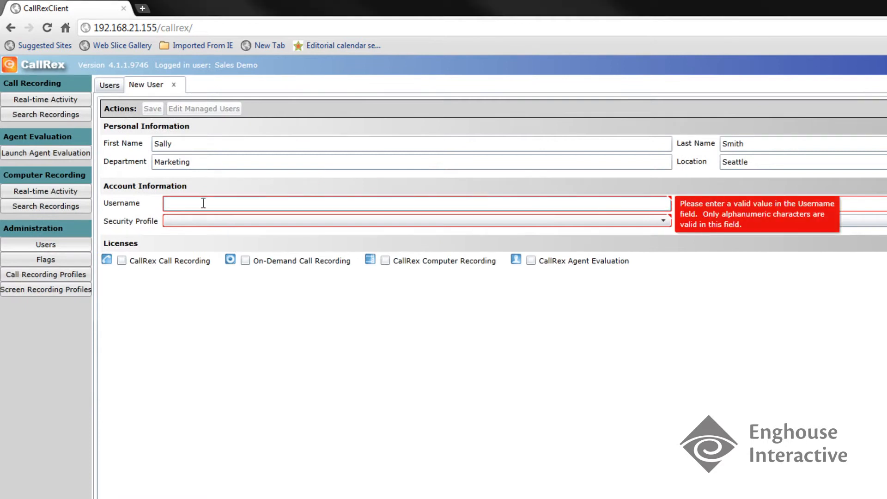
pyautogui.press('Tab')
pyautogui.write('••••••')
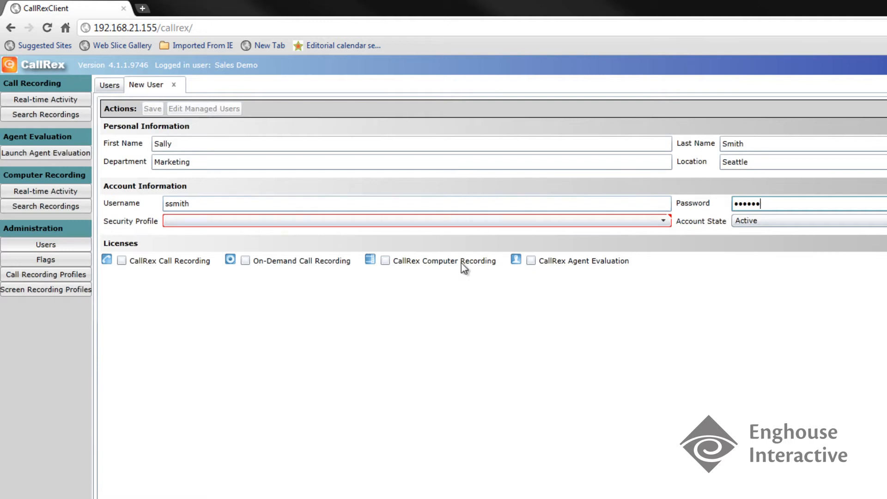
# Assign the Manager security profile, keep the account Active, and tick the call recording licence
pyautogui.click(665, 221)
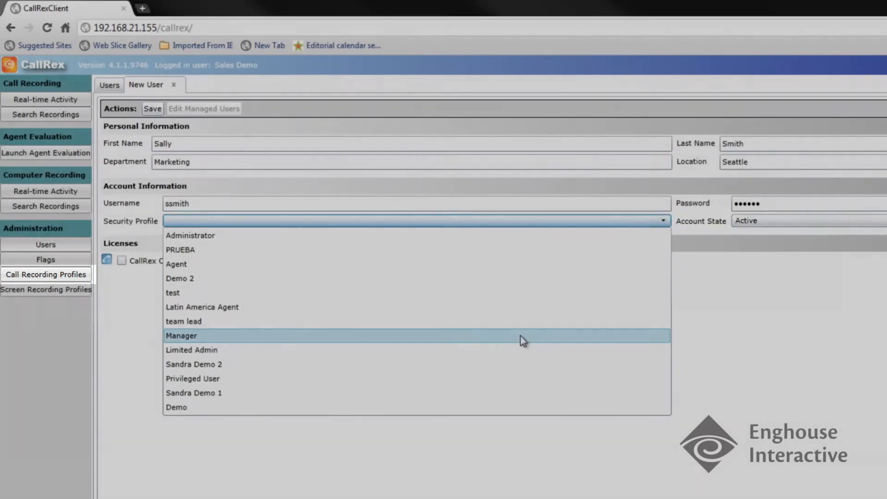
pyautogui.click(520, 336)
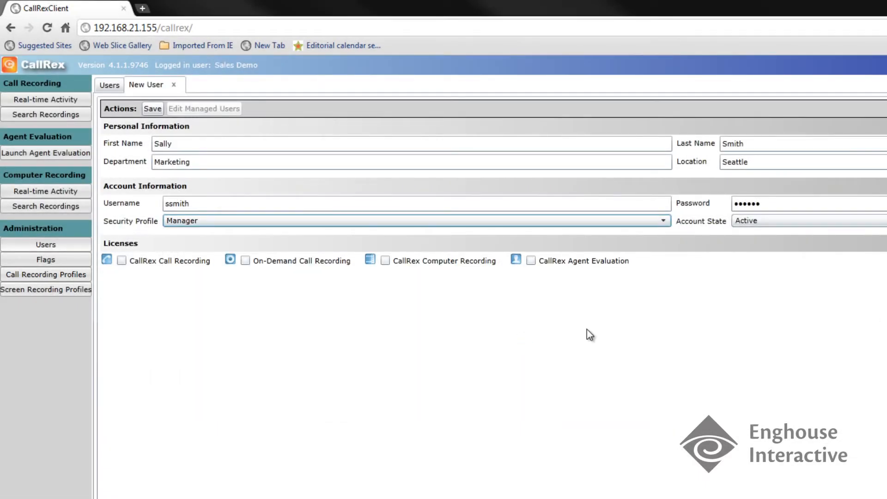
pyautogui.click(809, 221)
pyautogui.click(809, 220)
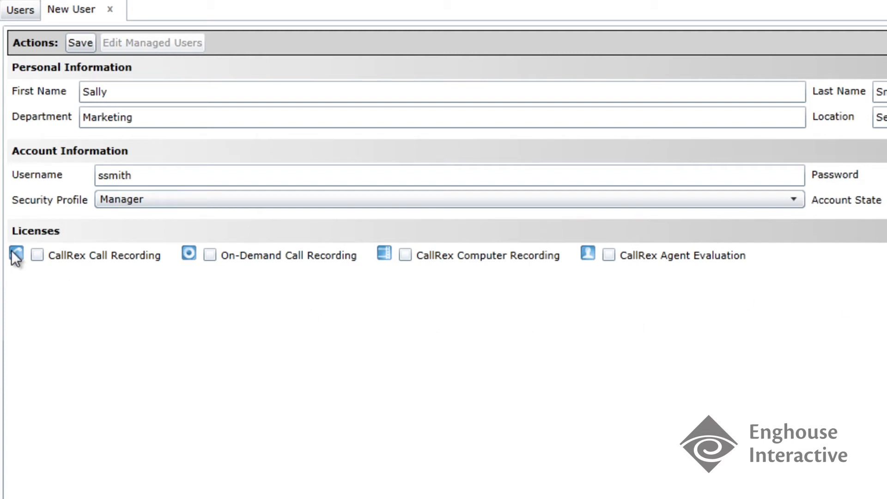
pyautogui.click(37, 255)
# Tick On-Demand, Computer Recording and Agent Evaluation licences, then switch back to CallRex Call Recording
pyautogui.click(211, 256)
pyautogui.click(407, 255)
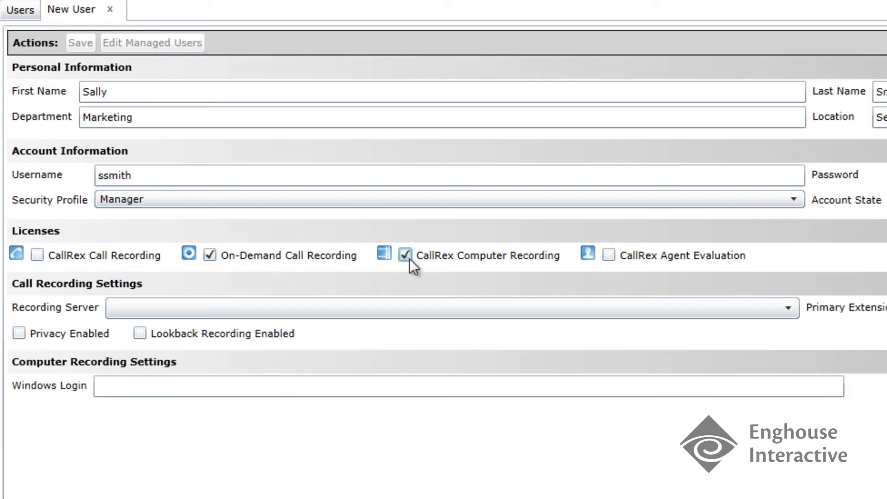
pyautogui.click(609, 255)
pyautogui.click(36, 254)
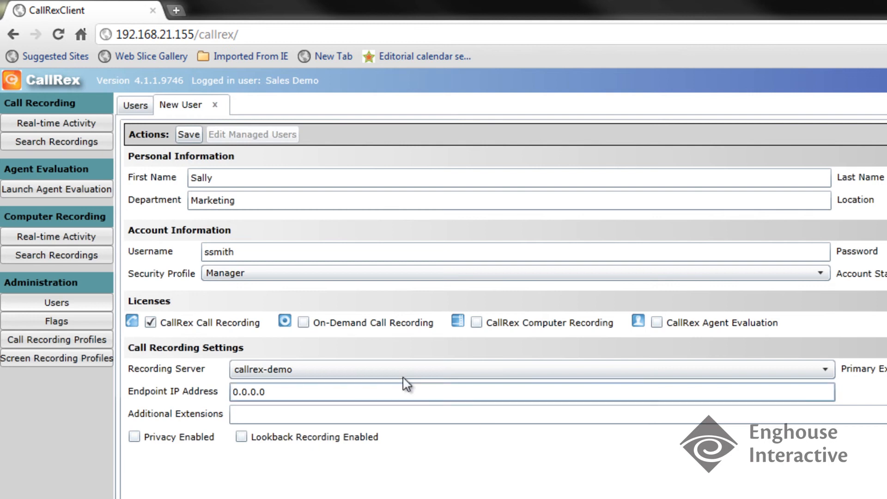
# Save the new user record with the CallRex Call Recording licence
pyautogui.click(192, 135)
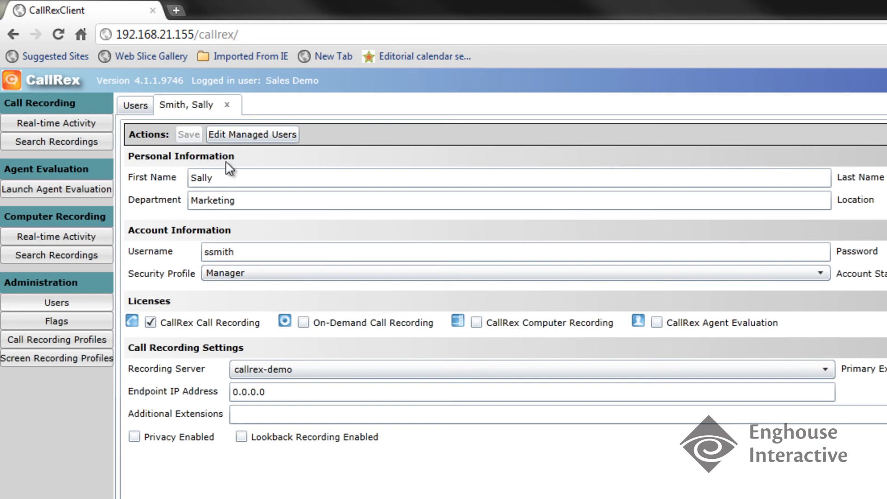
# Go to the saved user's Edit Managed Users page
pyautogui.click(249, 134)
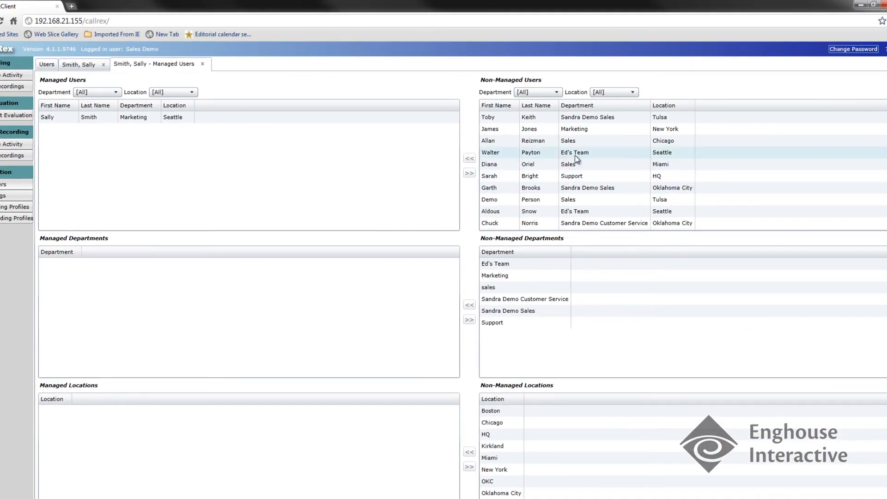
# Move a New York Marketing user, the Marketing department and the HQ location into the Managed lists
pyautogui.click(588, 132)
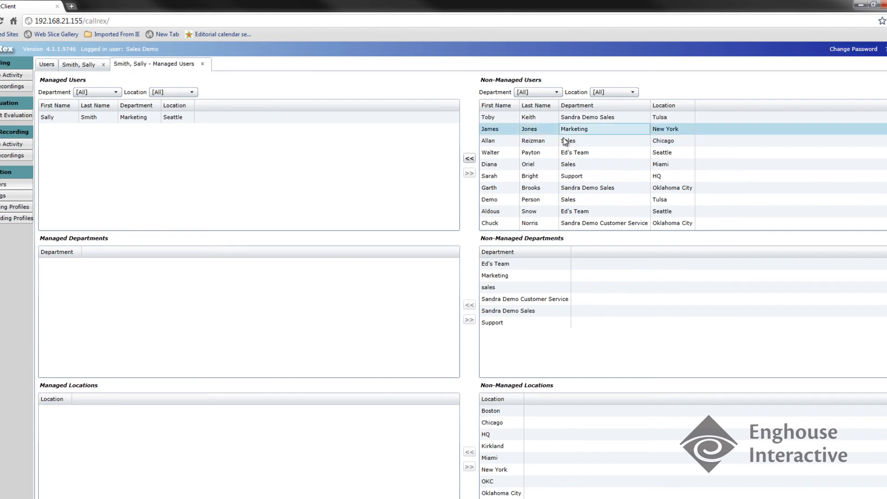
pyautogui.click(469, 159)
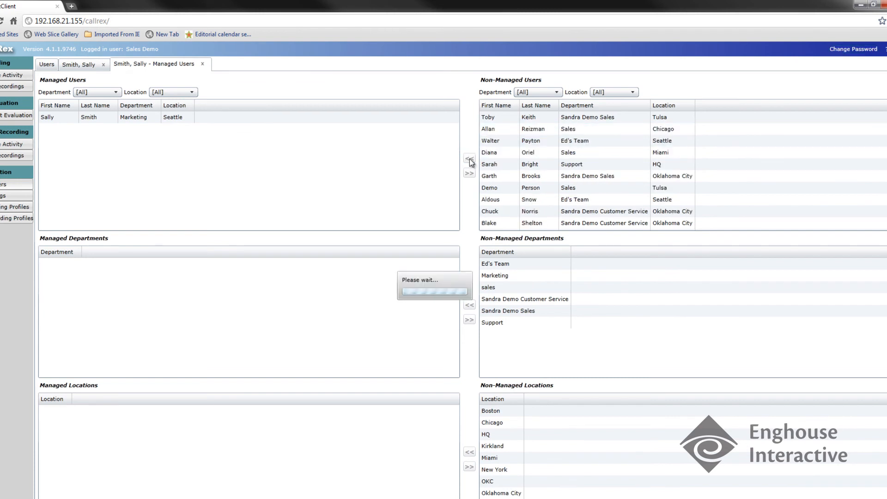
pyautogui.click(495, 278)
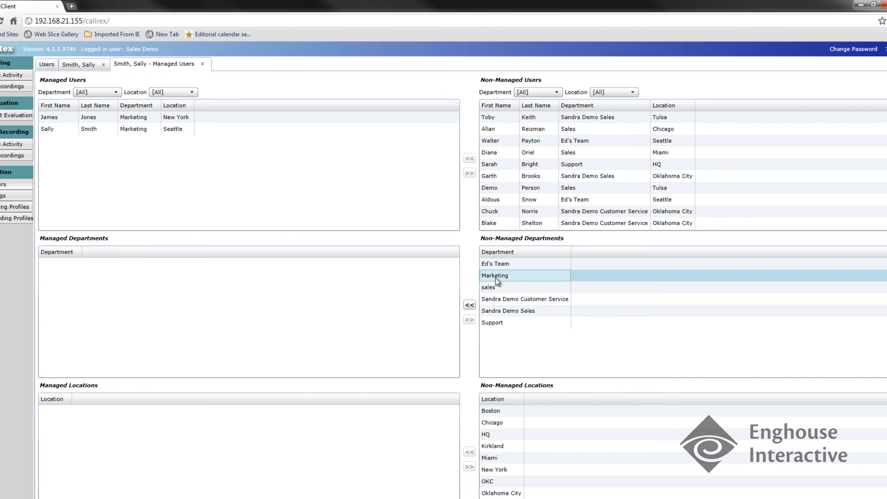
pyautogui.click(469, 306)
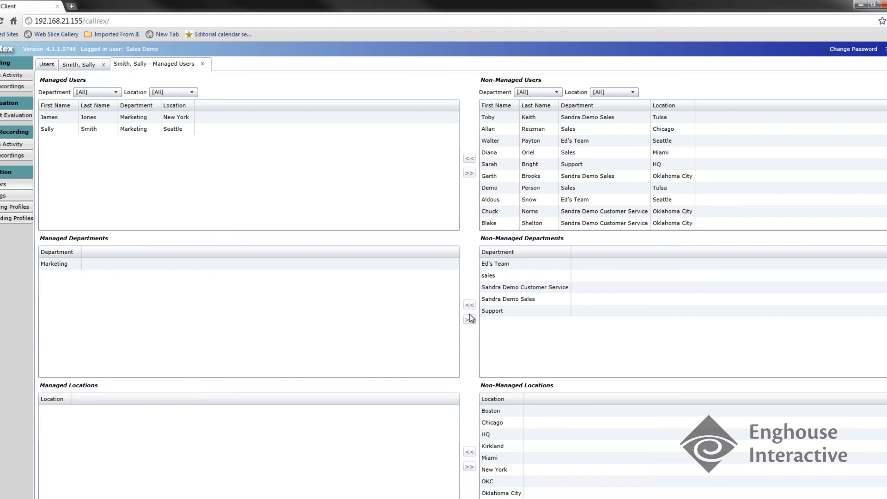
pyautogui.click(485, 436)
pyautogui.click(469, 452)
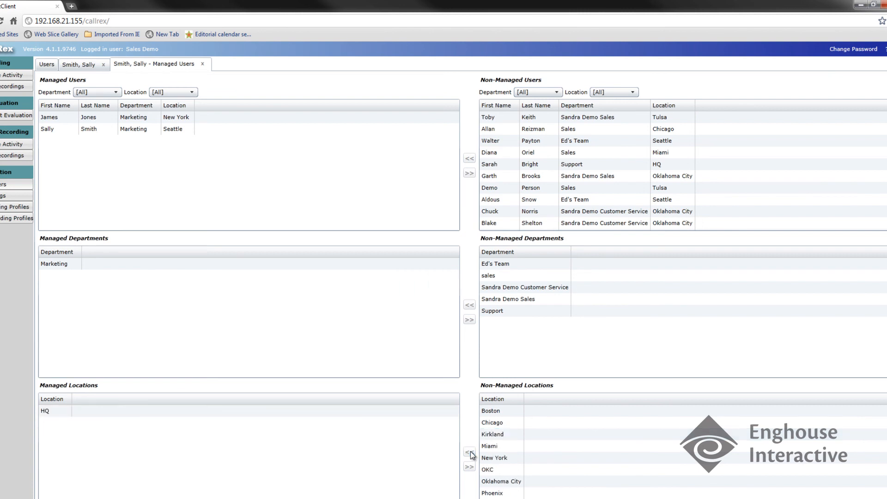